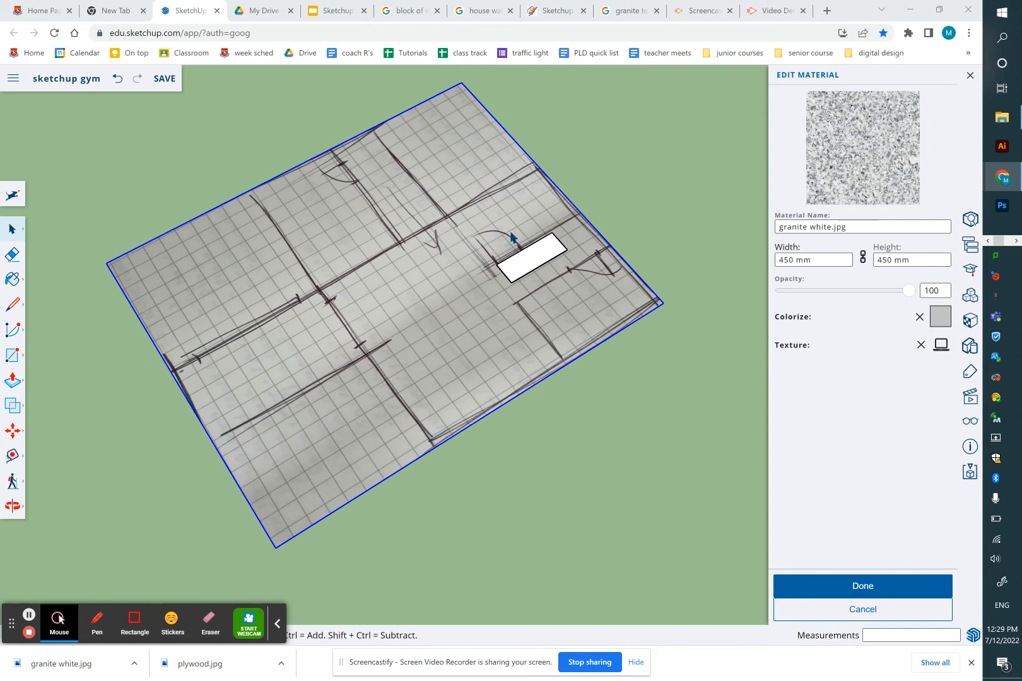
- Undo the existing white rectangle and draw an 800 by 300 mm rectangle from the hinge-side end of the sketched doorway
left_click(656, 198)
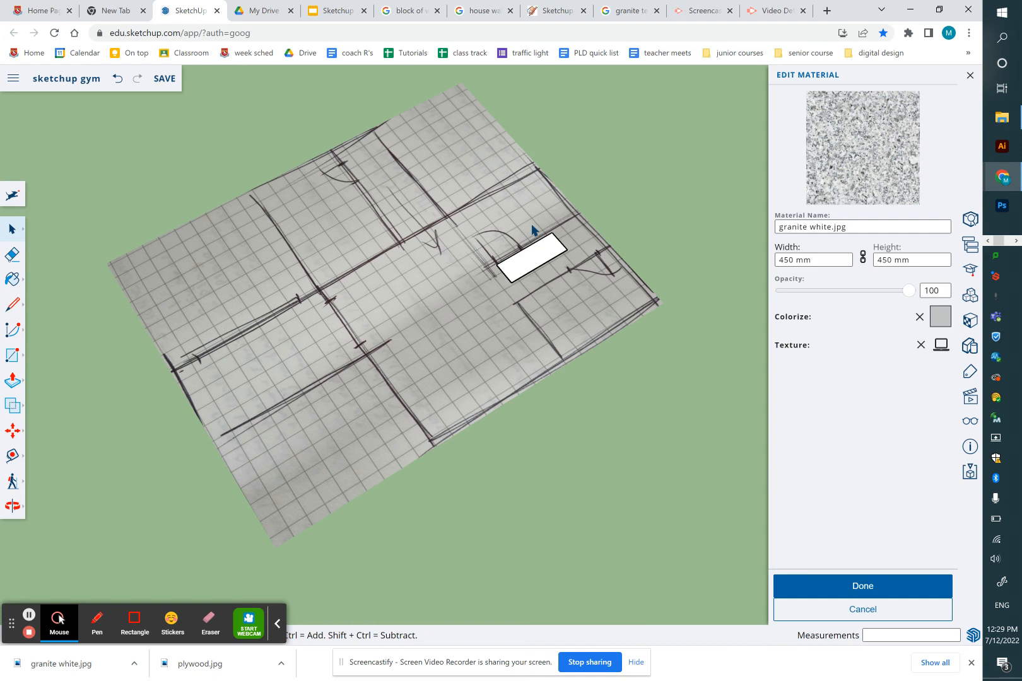
scroll(531, 227, "up", 5)
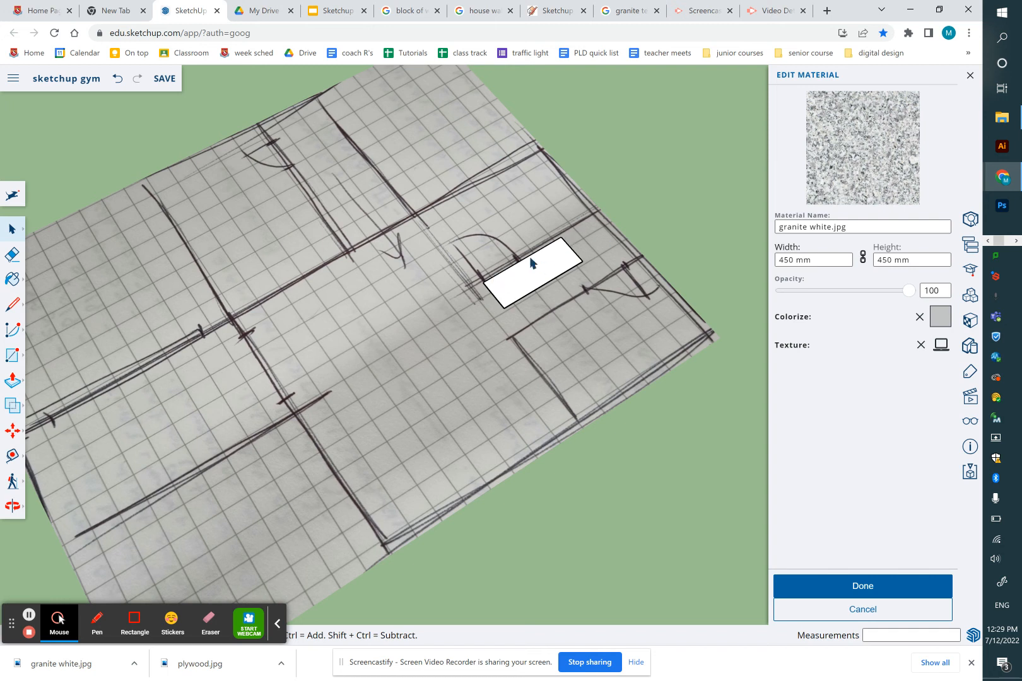
key("ctrl+z")
left_click(13, 355)
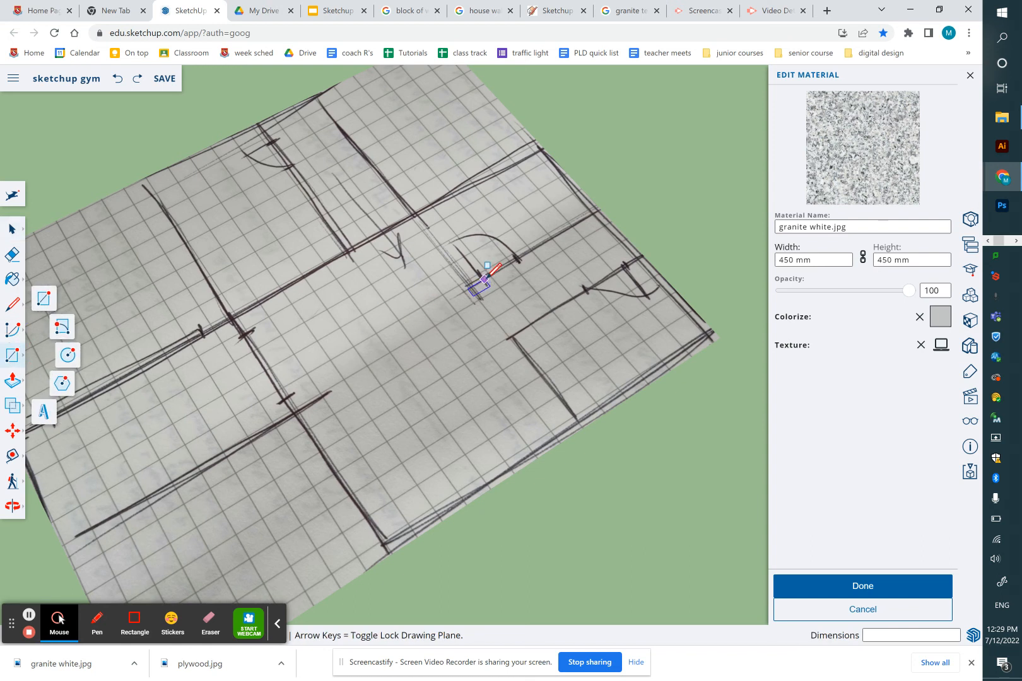
left_click(484, 278)
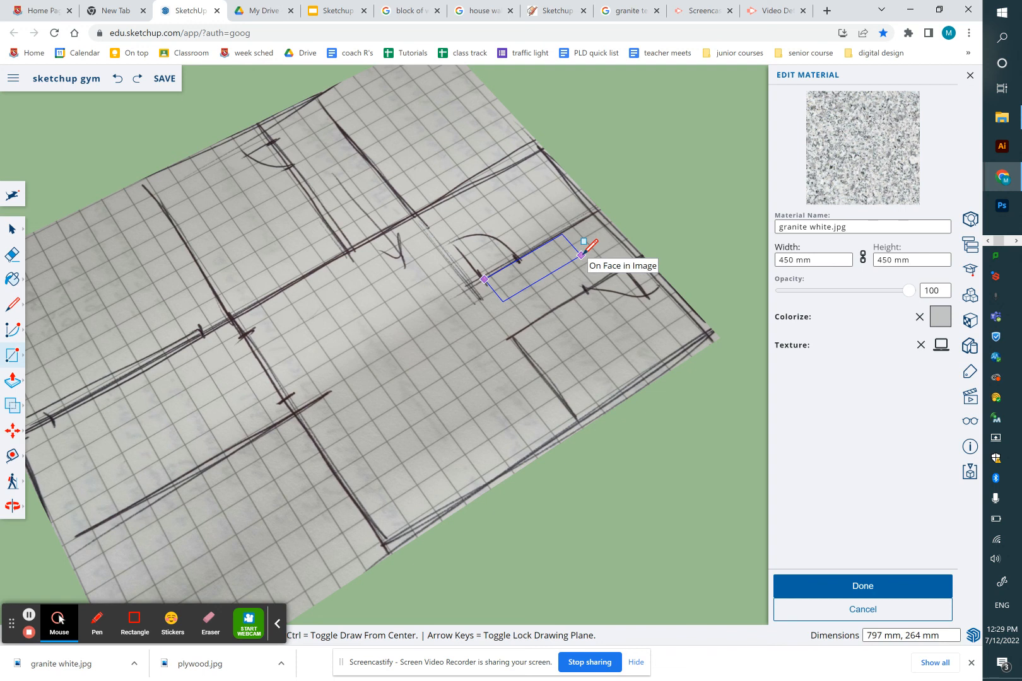
type("800,300")
key("Return")
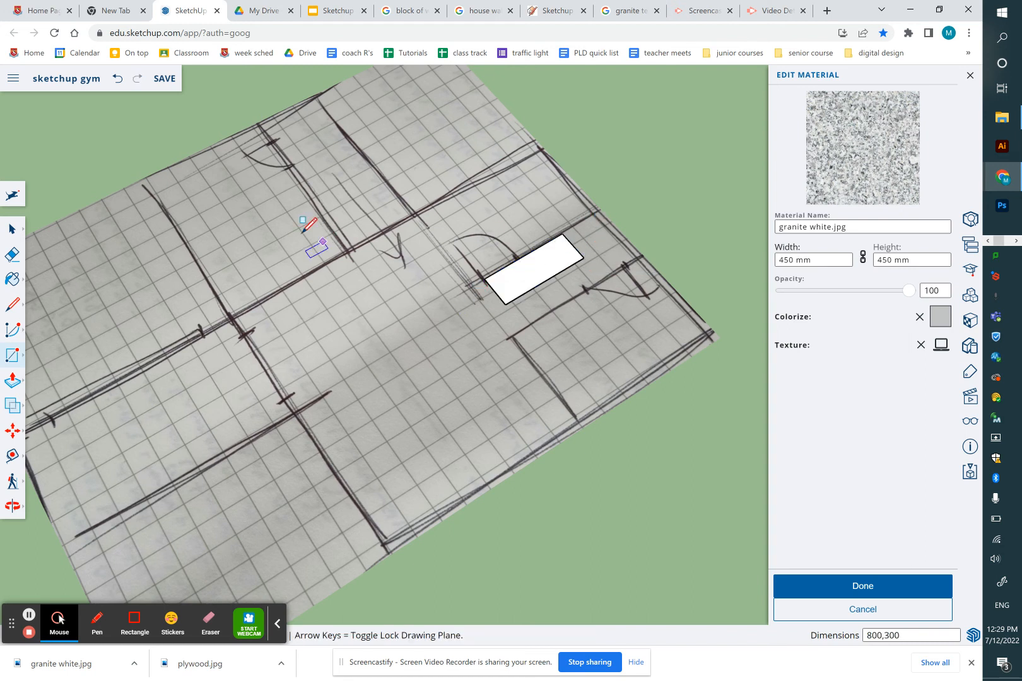
- Select the floor plan image and scale it up uniformly by about 1.21 about its opposite corner
left_click(12, 234)
left_click(319, 296)
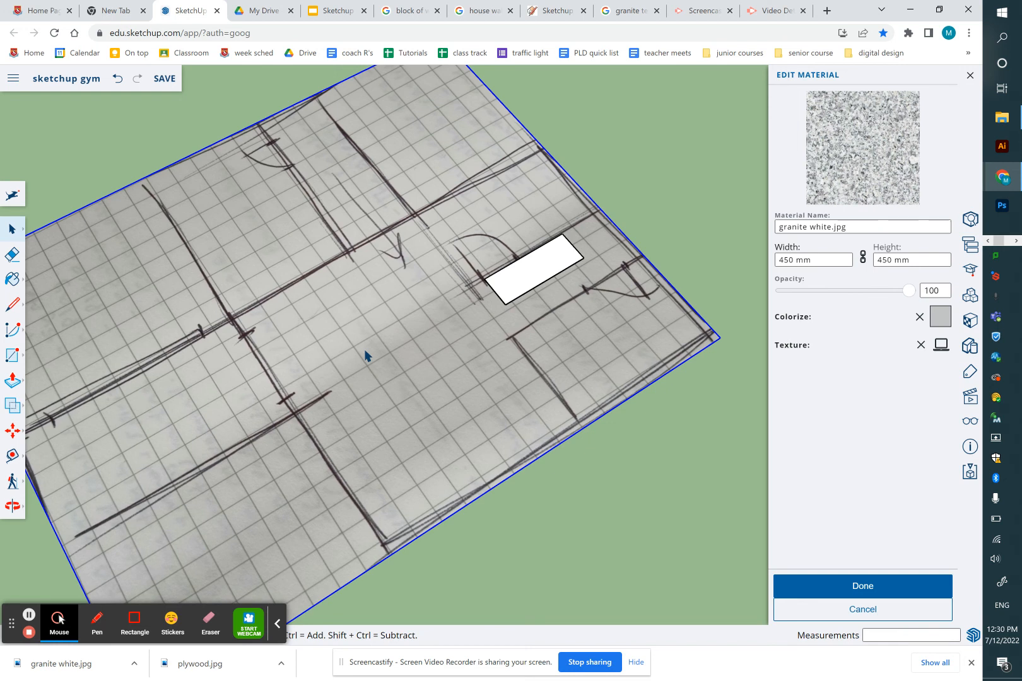
scroll(365, 356, "down", 5)
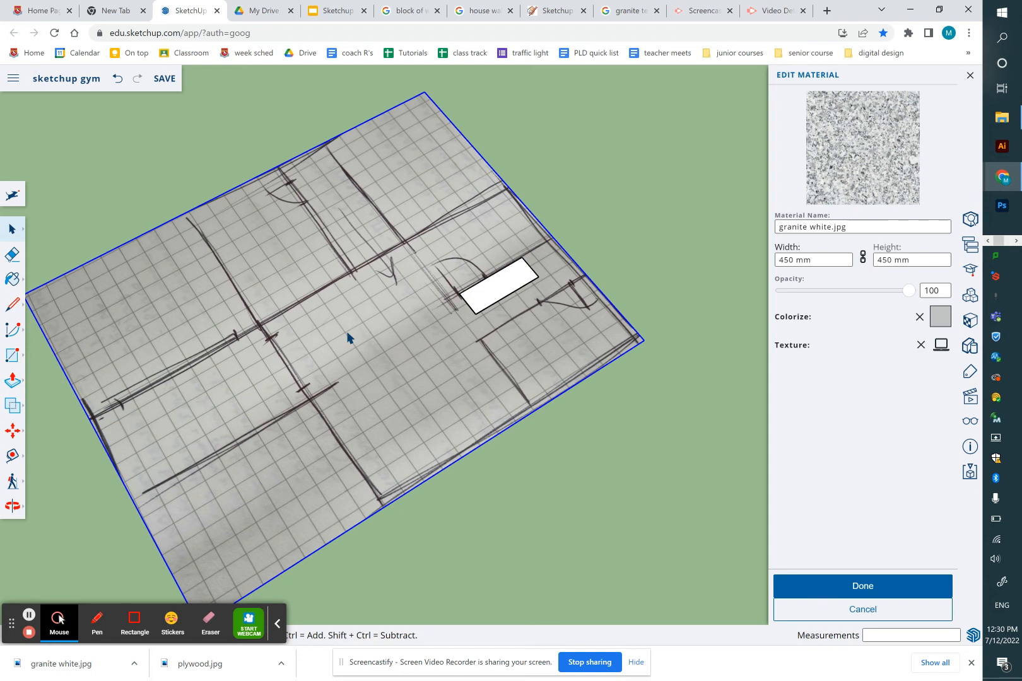
scroll(348, 338, "down", 1)
left_click(14, 357)
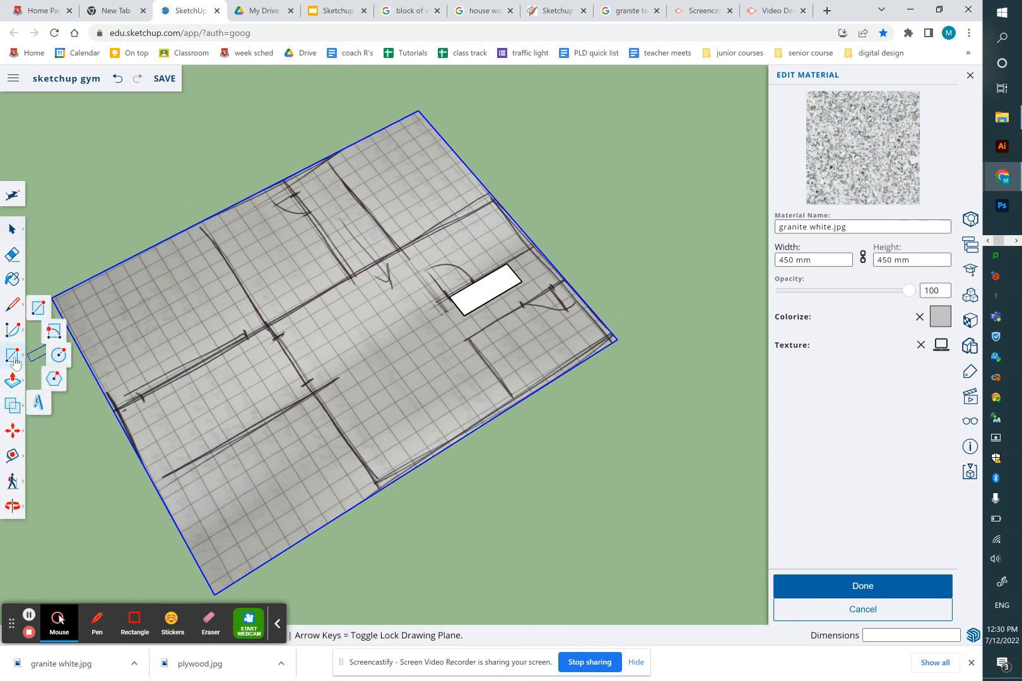
left_click(12, 381)
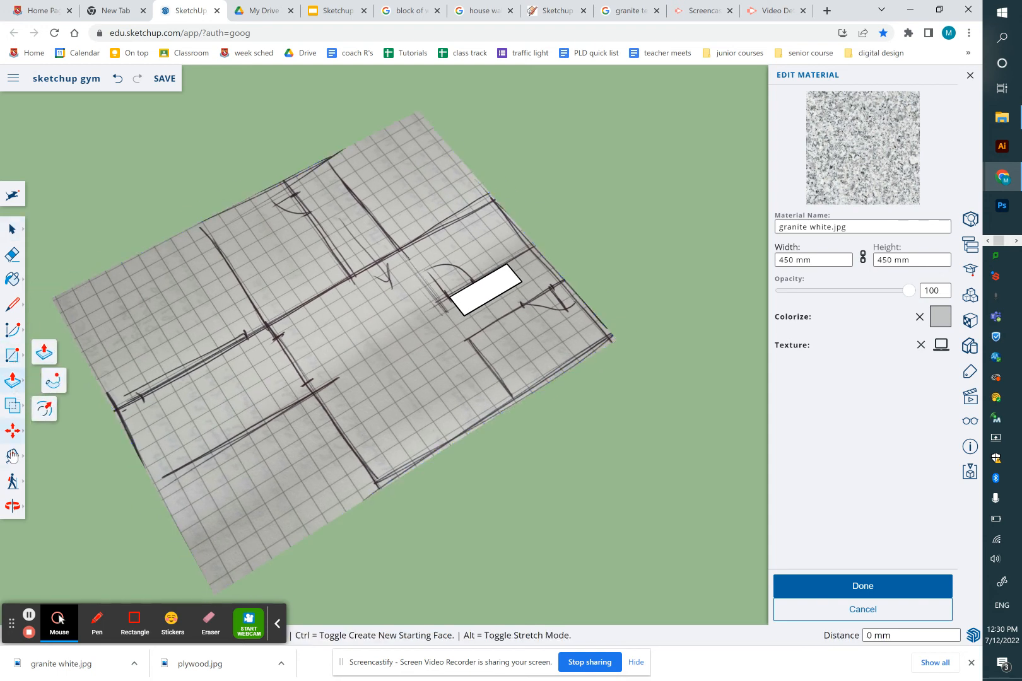
left_click(13, 431)
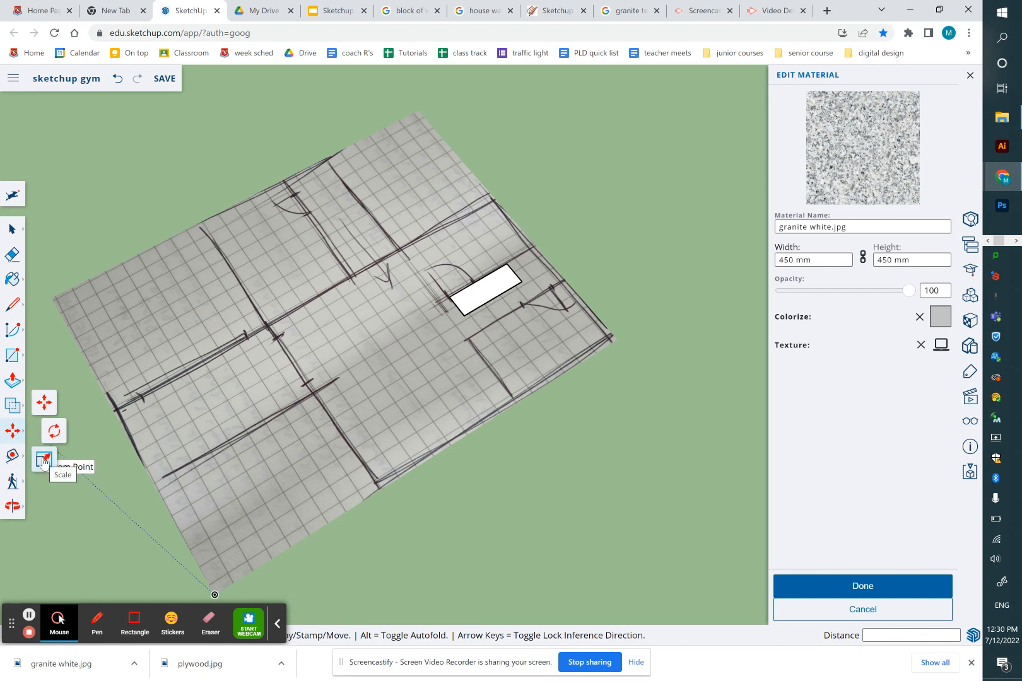
left_click(45, 459)
left_click(262, 367)
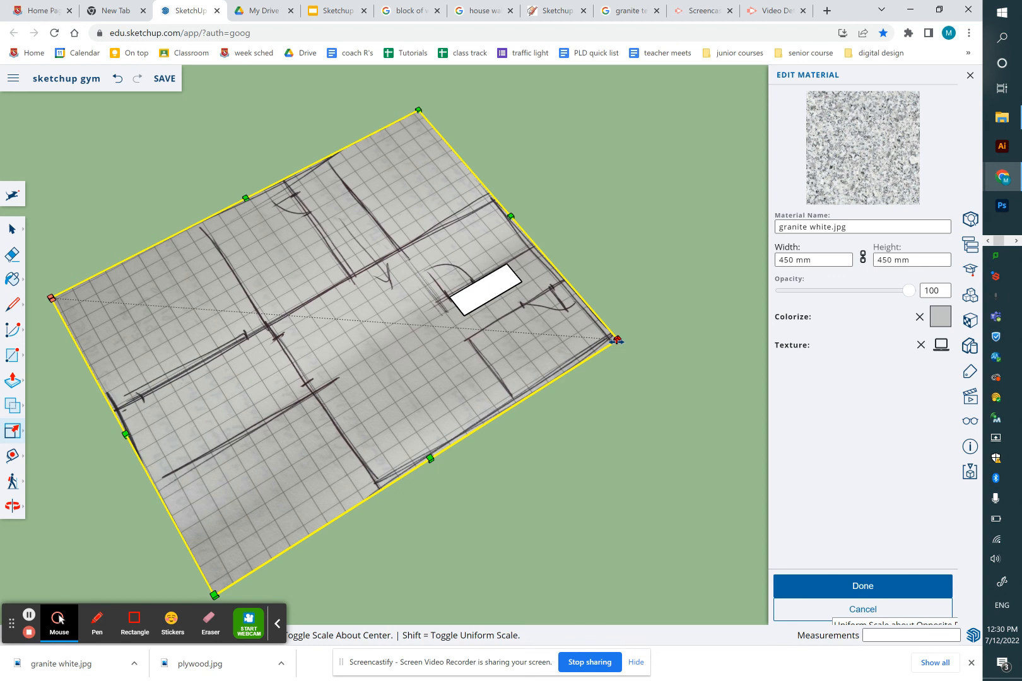
left_click_drag(617, 340, 736, 348)
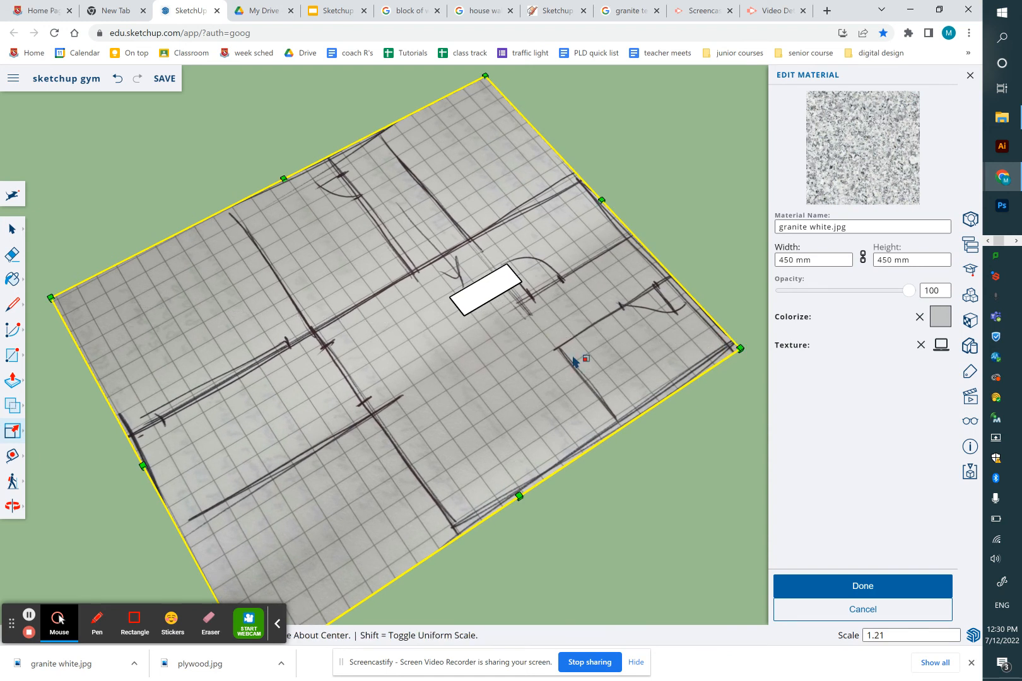
- Scale the plan image up by about 1.34 from its far corner, keeping the corner nearest the small rooms fixed
scroll(576, 359, "down", 2)
scroll(575, 359, "down", 1)
left_click(204, 316)
left_click_drag(203, 316, 58, 305)
left_click(42, 303)
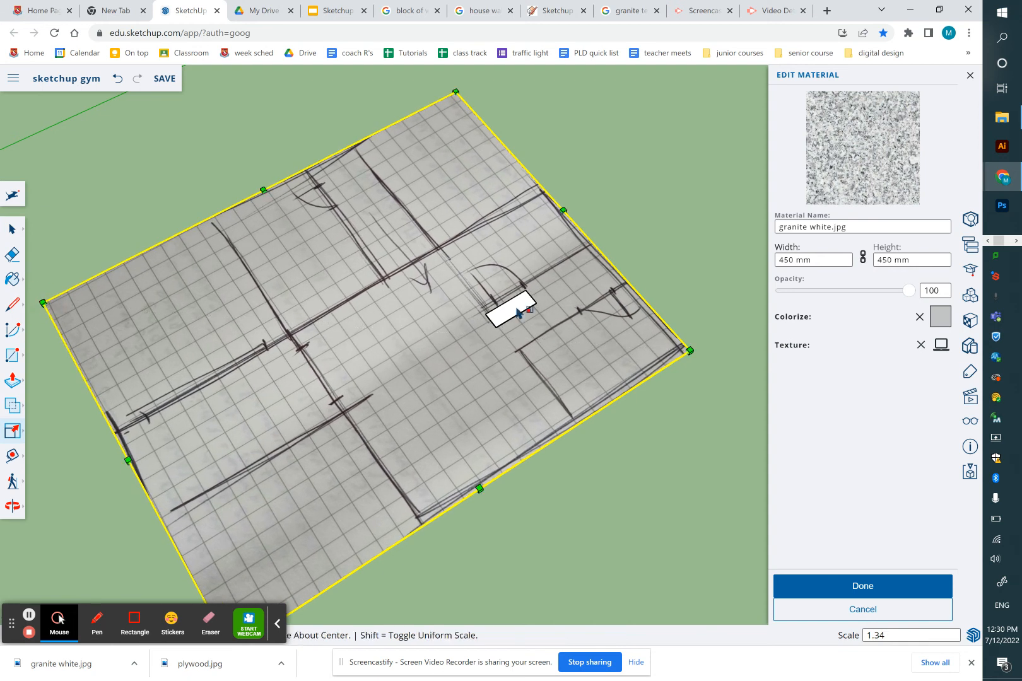
- Enlarge the plan image uniformly from its two opposite corners in turn, finishing with scale factors of about 1.17 and 1.04
left_click_drag(689, 347, 728, 357)
left_click(728, 357)
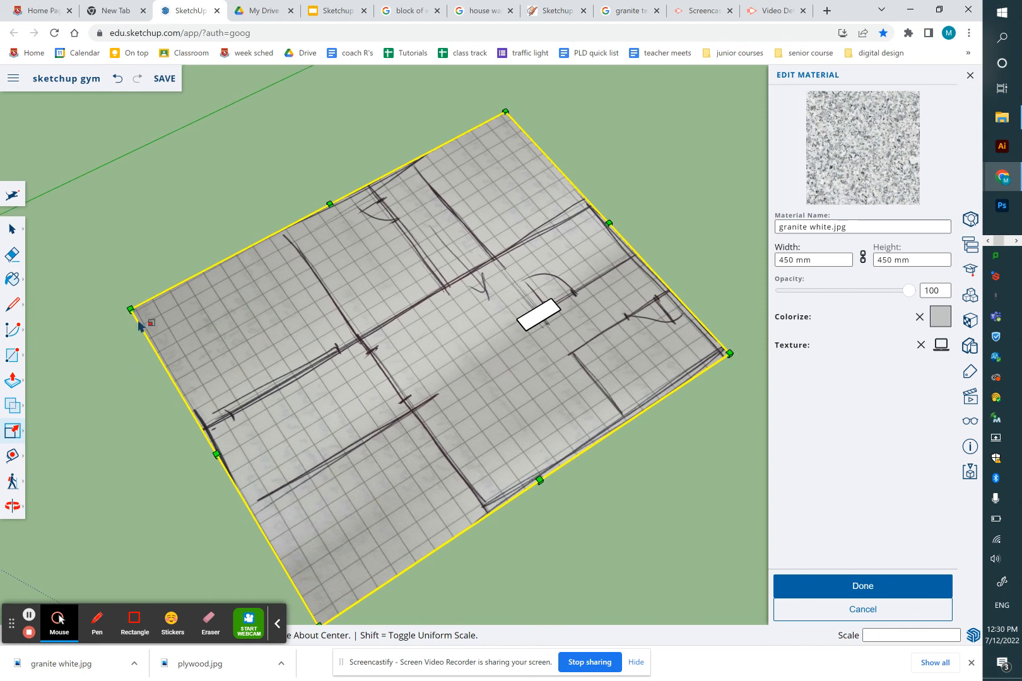
left_click_drag(130, 309, 32, 302)
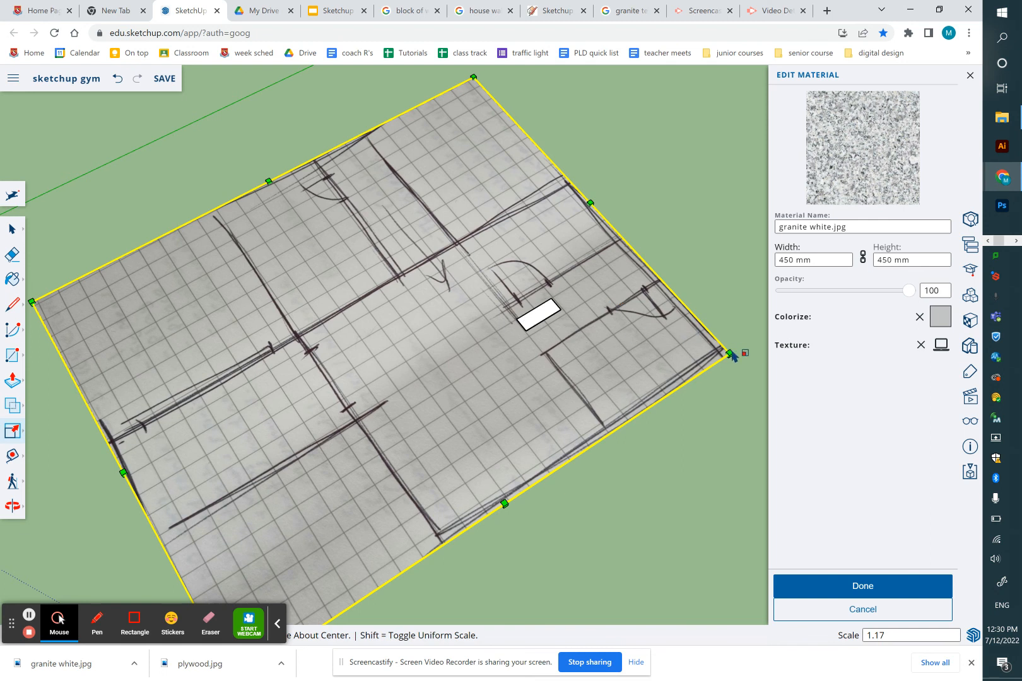
left_click_drag(730, 353, 759, 354)
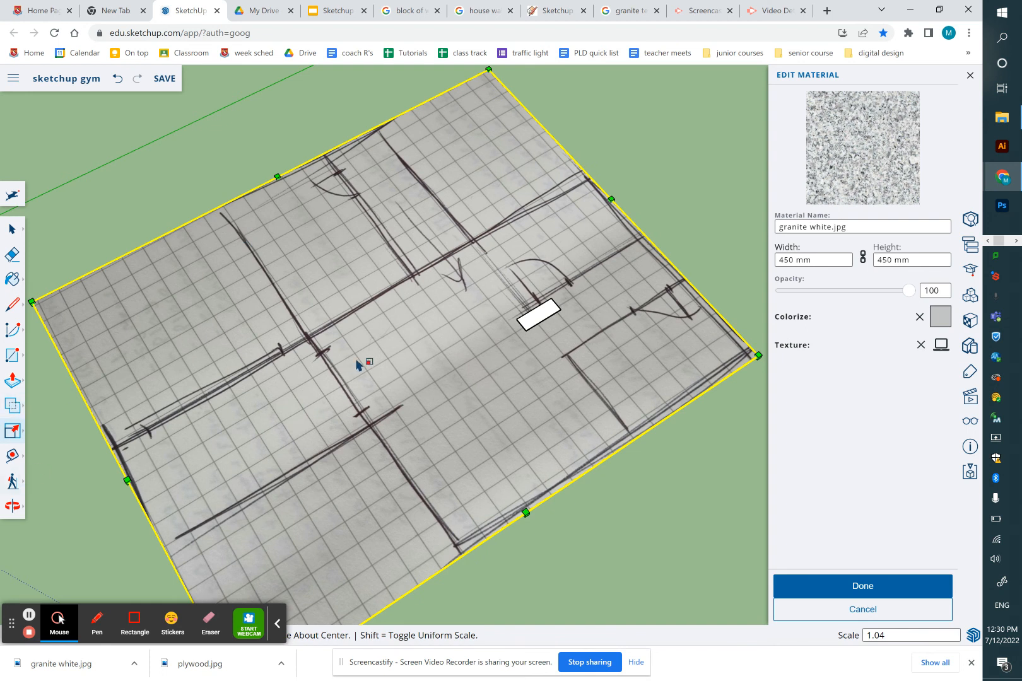
- Move the plan image so the hinge-side end of the sketched doorway meets the white rectangle's corner
key("m")
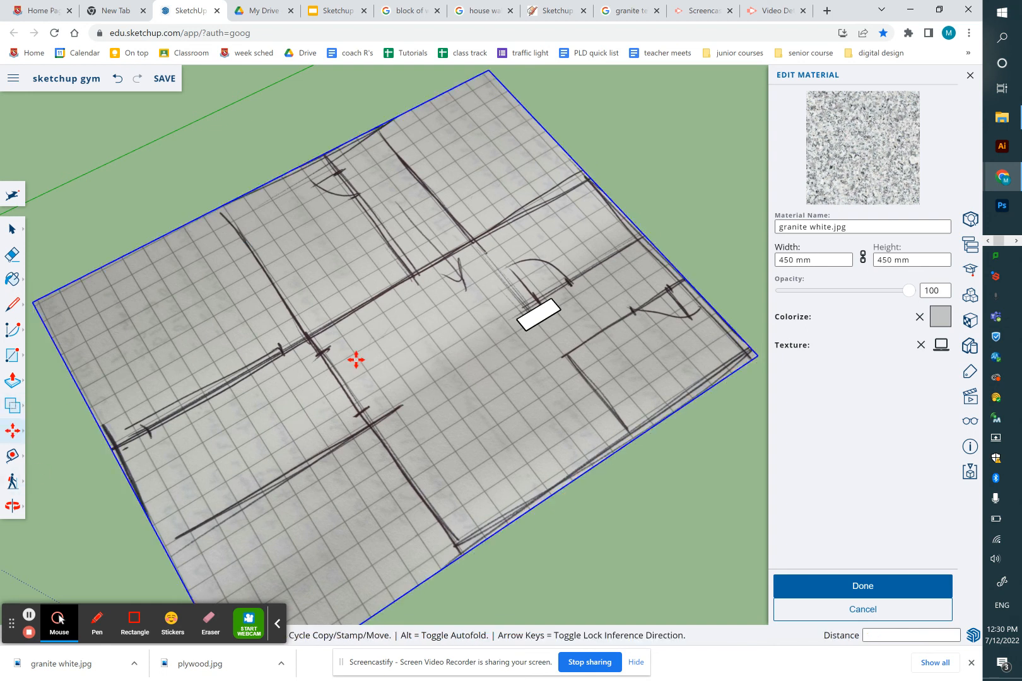
scroll(533, 303, "up", 2)
scroll(533, 303, "up", 3)
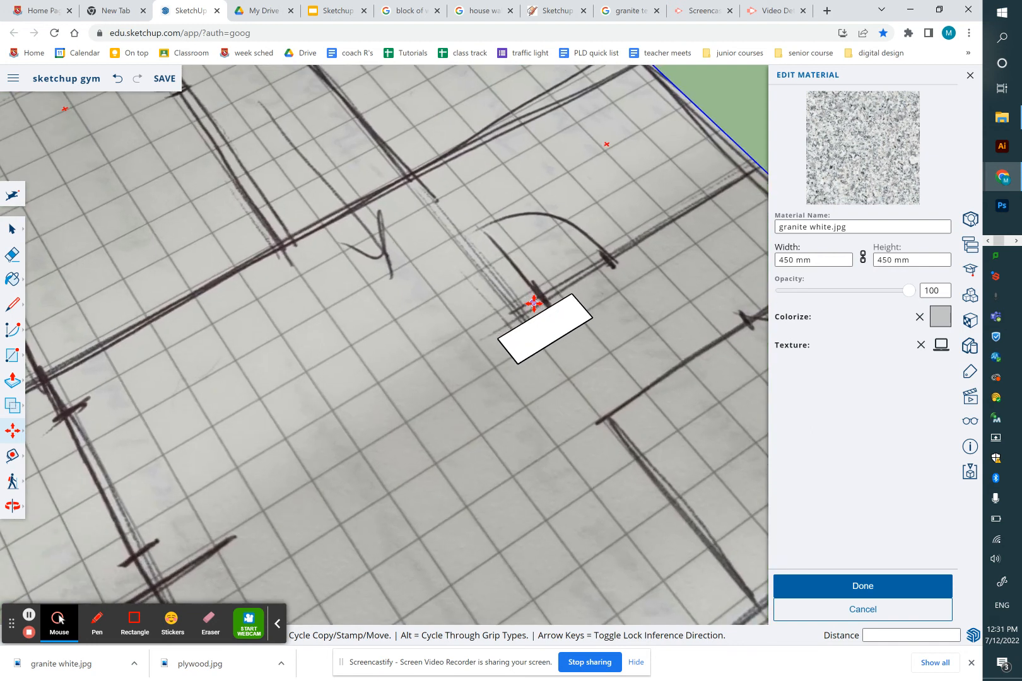
left_click(545, 300)
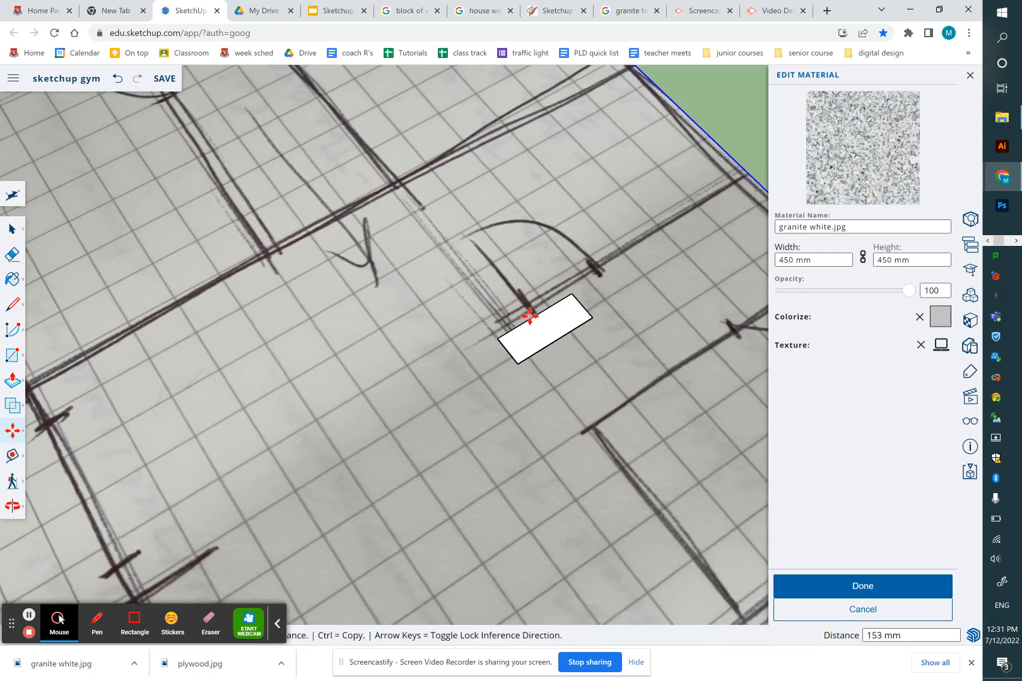
left_click(503, 336)
scroll(502, 336, "down", 6)
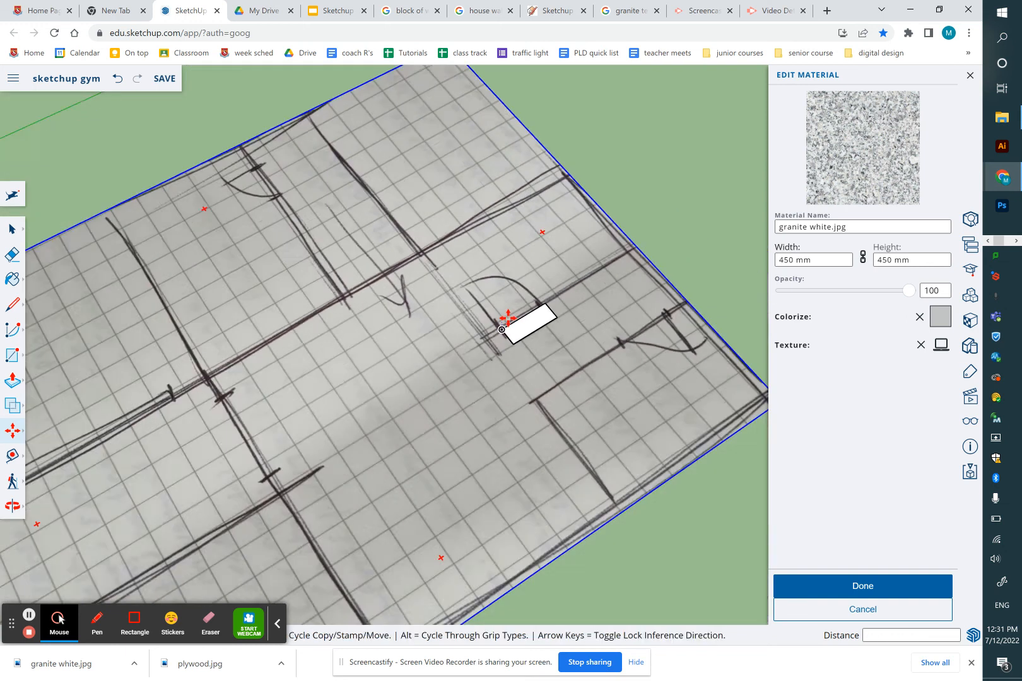
- Scale the plan image up uniformly by about 1.03 to fit the doorway width to the white rectangle
left_click(12, 431)
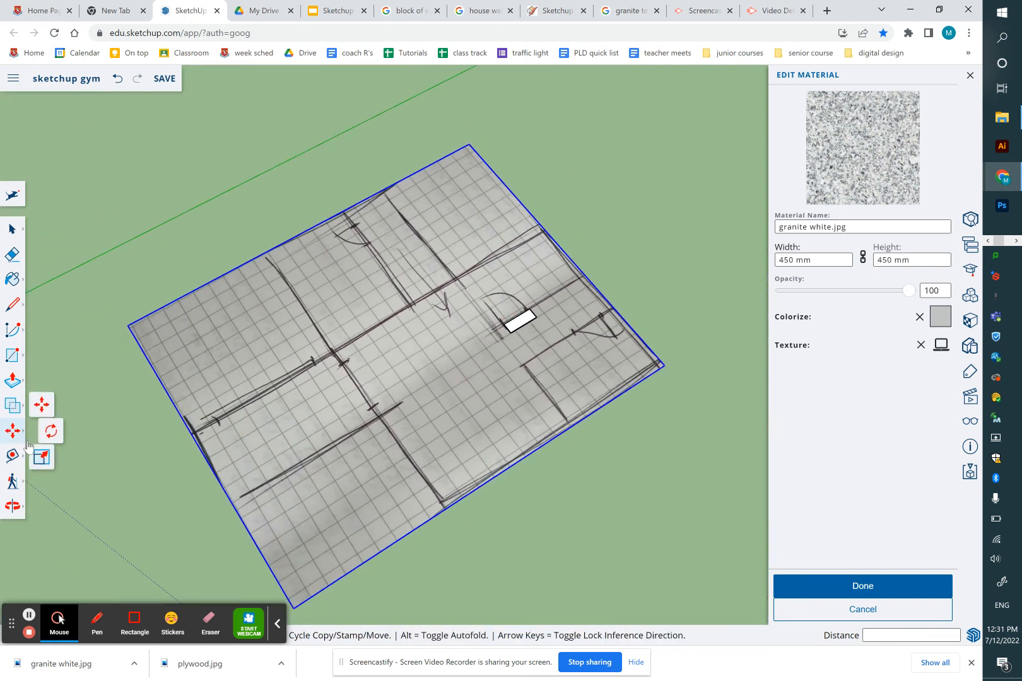
left_click(43, 459)
left_click(664, 365)
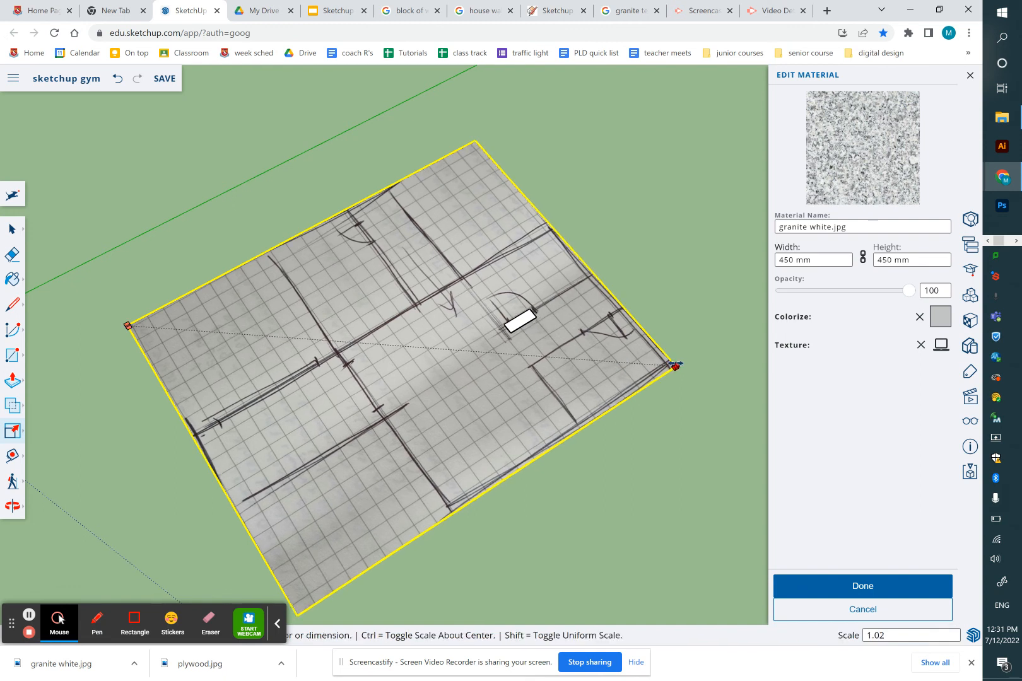
left_click(676, 364)
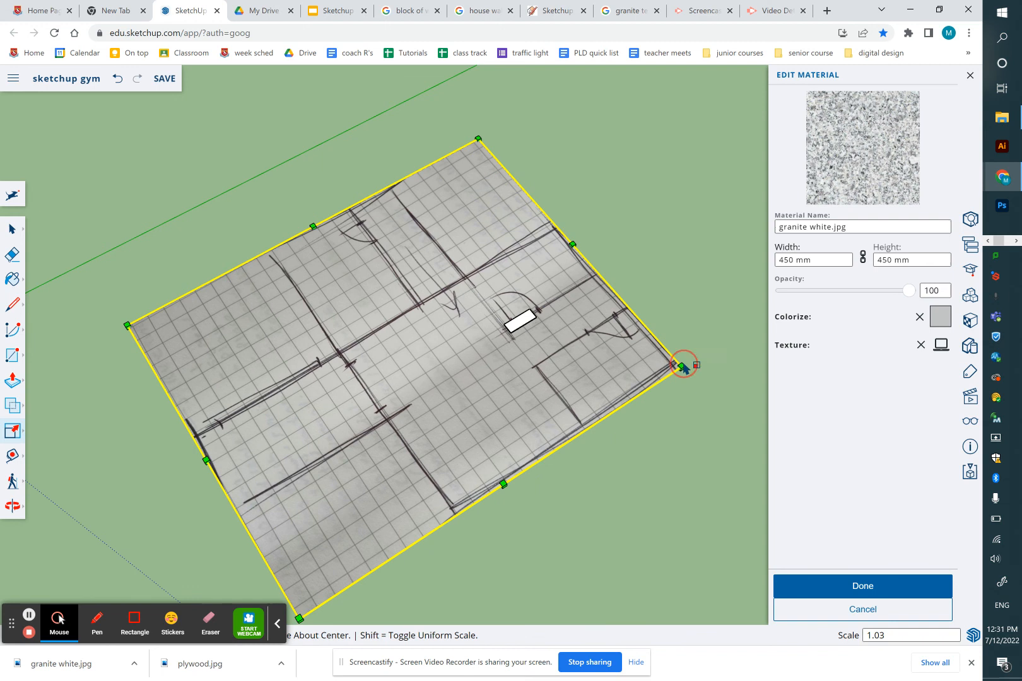
- Move the plan image about 230 mm so the doorway's far end lines up with the white rectangle's far corner
scroll(558, 320, "up", 5)
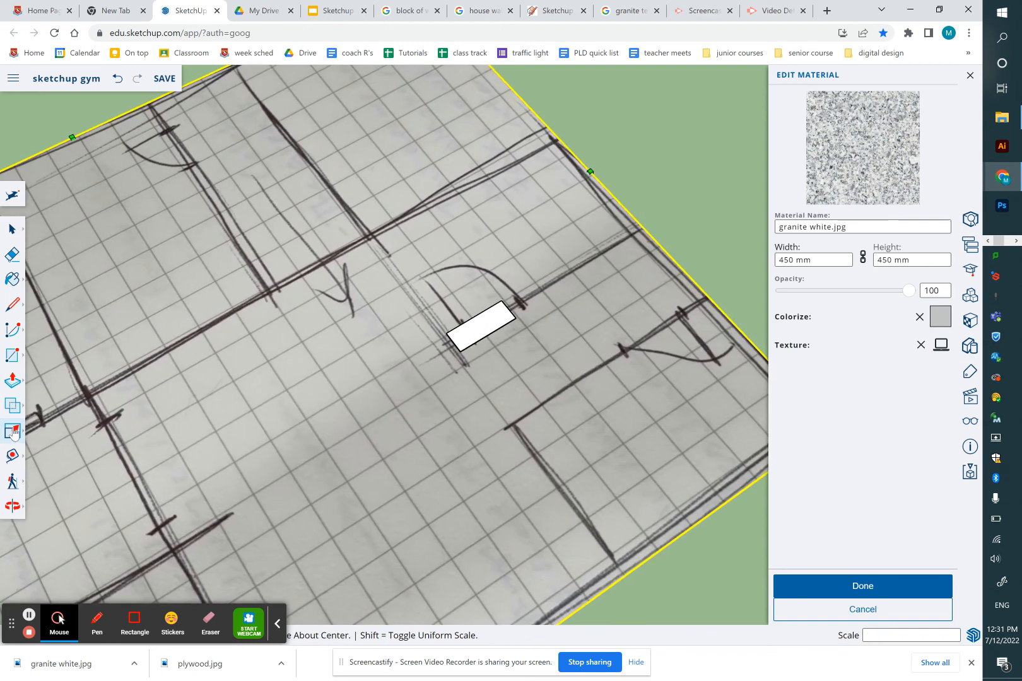
key("m")
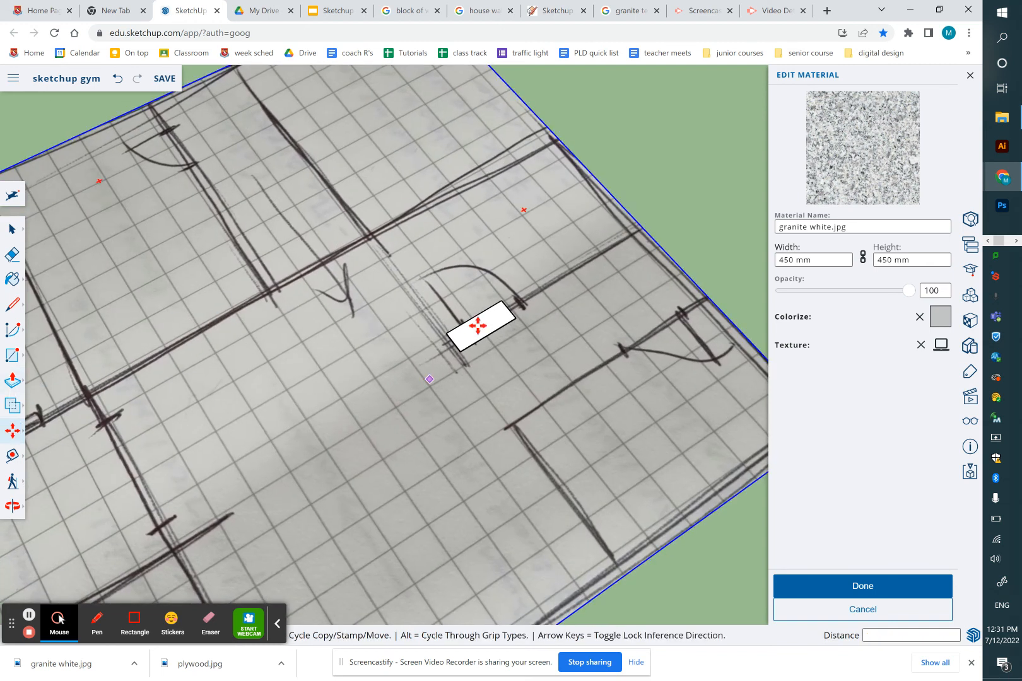
left_click(523, 302)
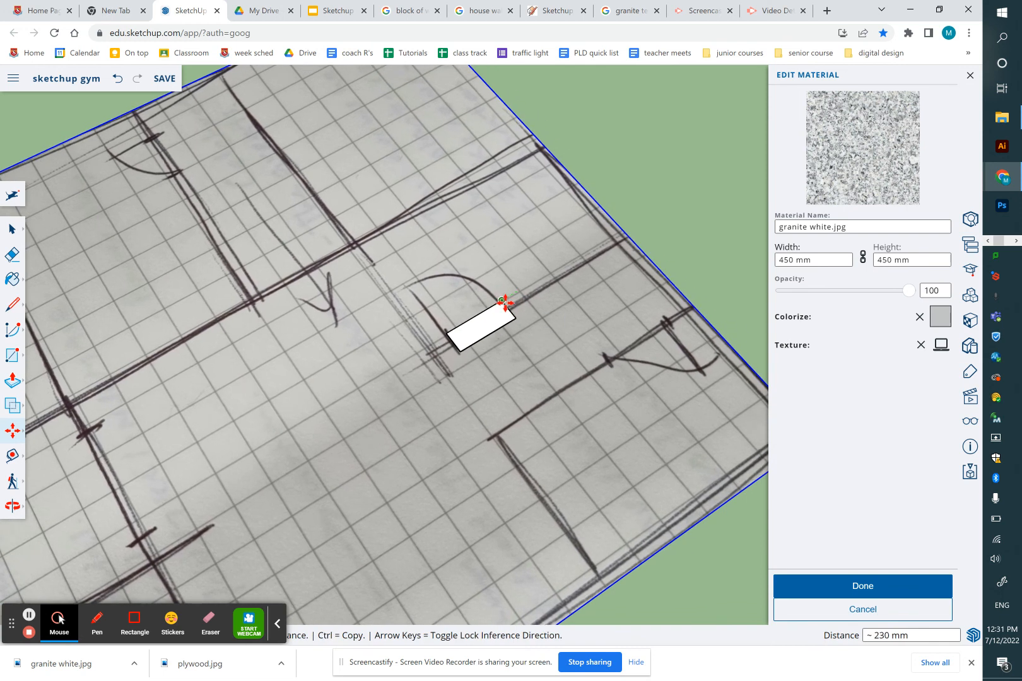
left_click(505, 303)
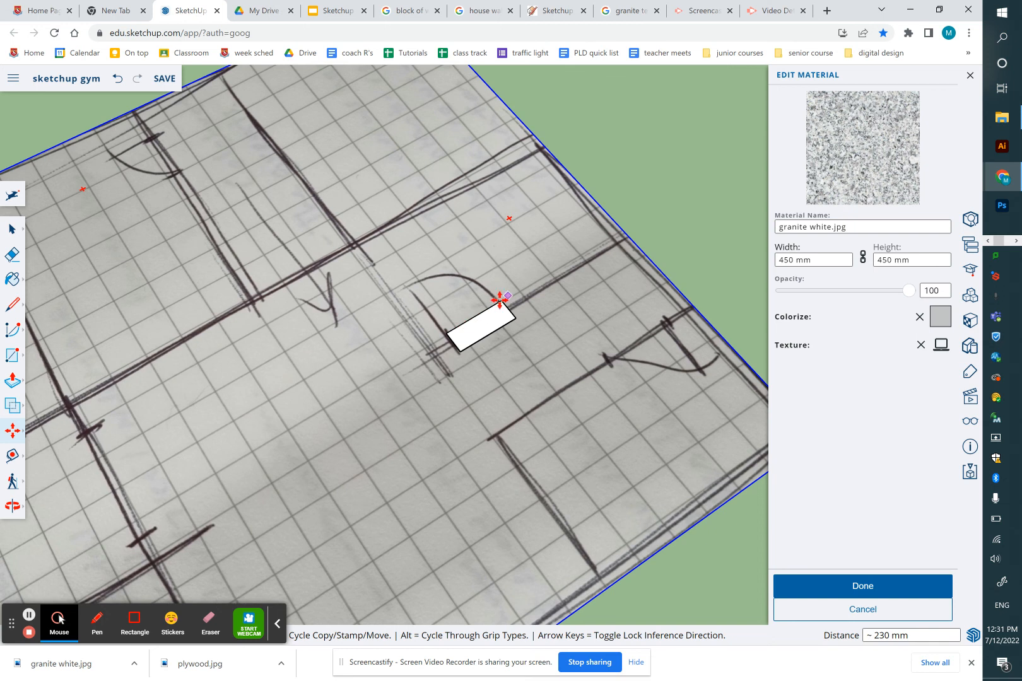
- Deselect the plan image and delete the white reference rectangle in the doorway
scroll(462, 332, "down", 5)
scroll(462, 331, "down", 3)
scroll(304, 252, "down", 3)
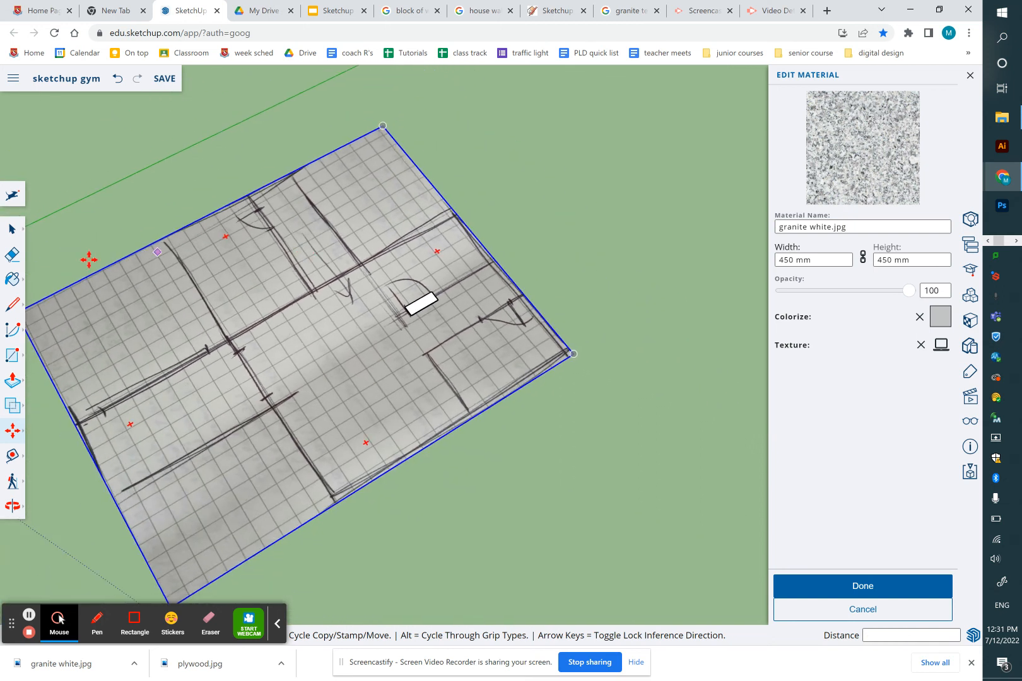
left_click(11, 228)
left_click(580, 238)
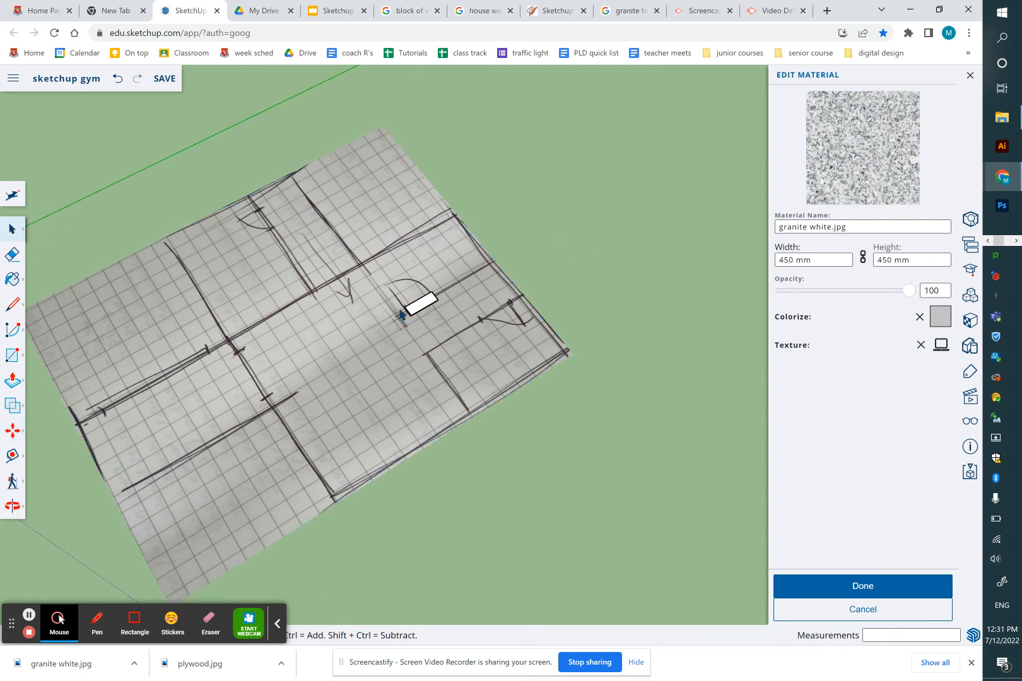
left_click(417, 304)
key("Delete")
key("o")
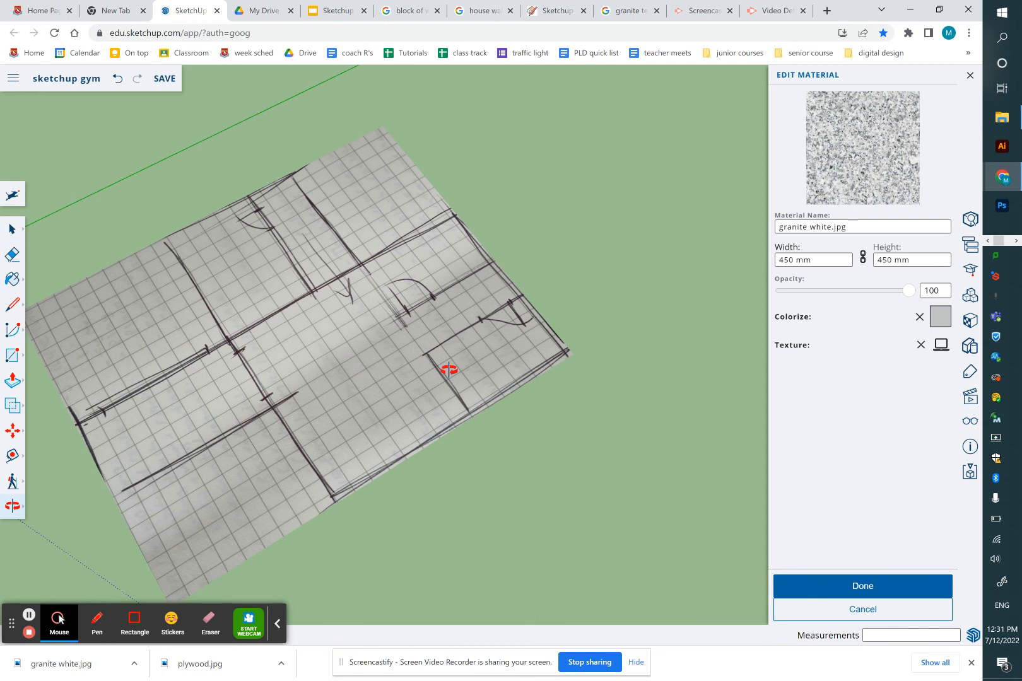
mouse_move(499, 385)
left_mouse_down()
mouse_move(416, 290)
mouse_move(468, 225)
mouse_move(335, 406)
mouse_move(445, 408)
left_mouse_up()
mouse_move(342, 475)
left_mouse_down()
mouse_move(435, 478)
mouse_move(303, 520)
mouse_move(404, 458)
mouse_move(354, 474)
mouse_move(395, 456)
mouse_move(387, 474)
left_mouse_up()
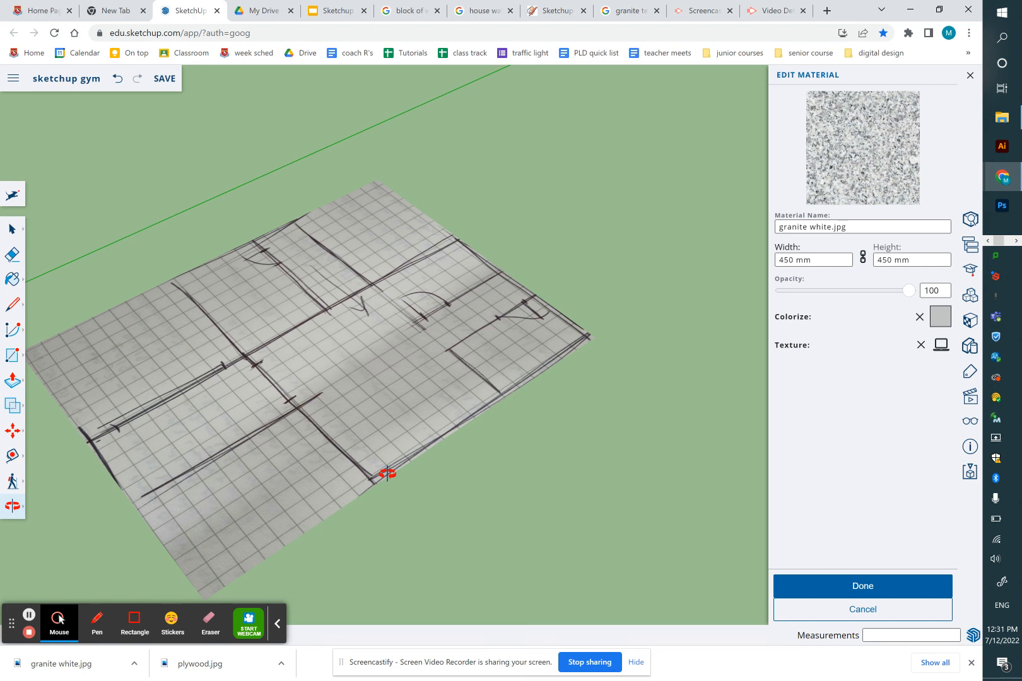
left_click_drag(451, 458, 445, 464)
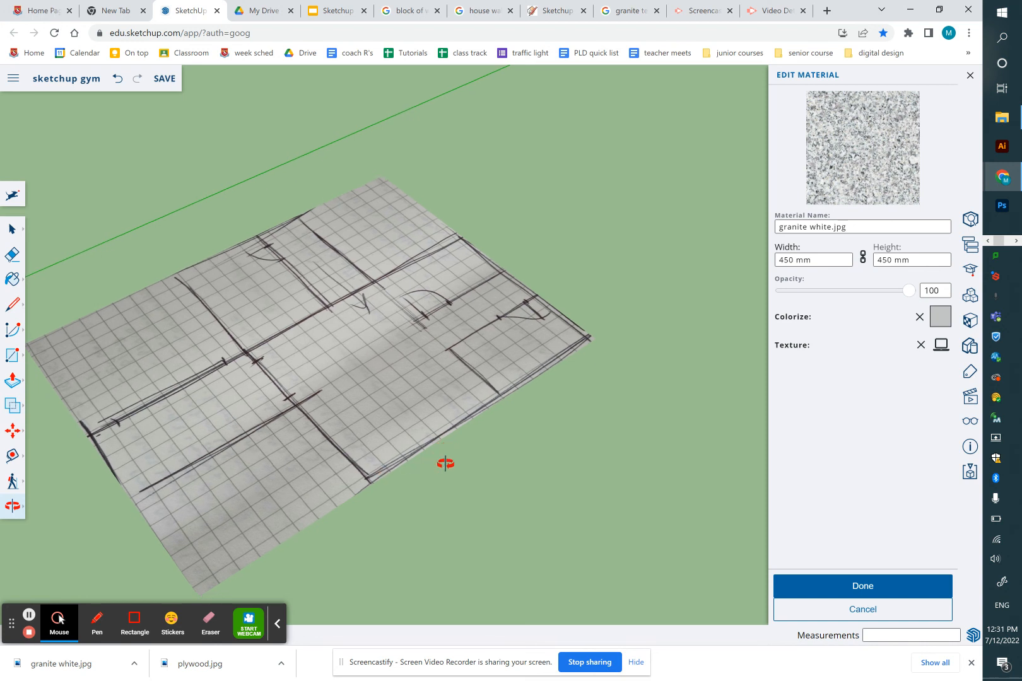